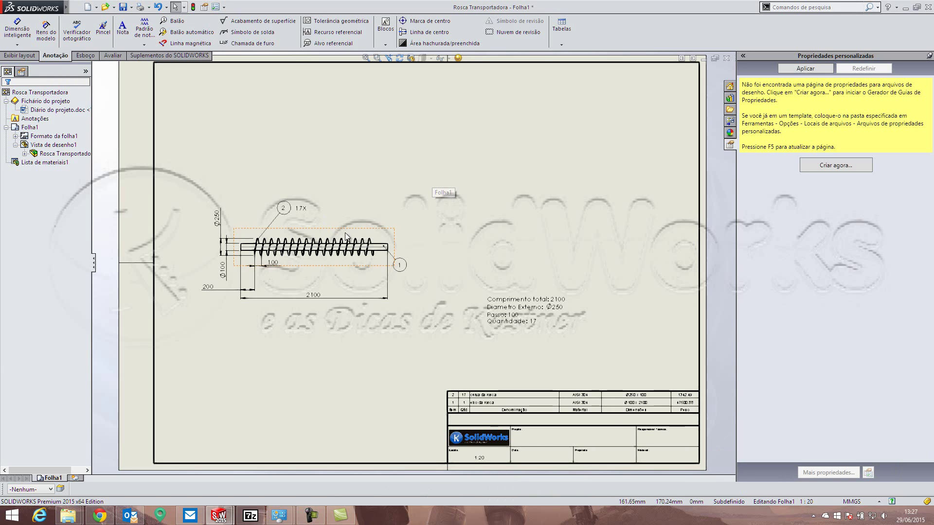
# Open the Curva screw-flight part from the conveyor screw drawing view
pyautogui.scroll(-3, 348, 229)
pyautogui.scroll(-2, 397, 257)
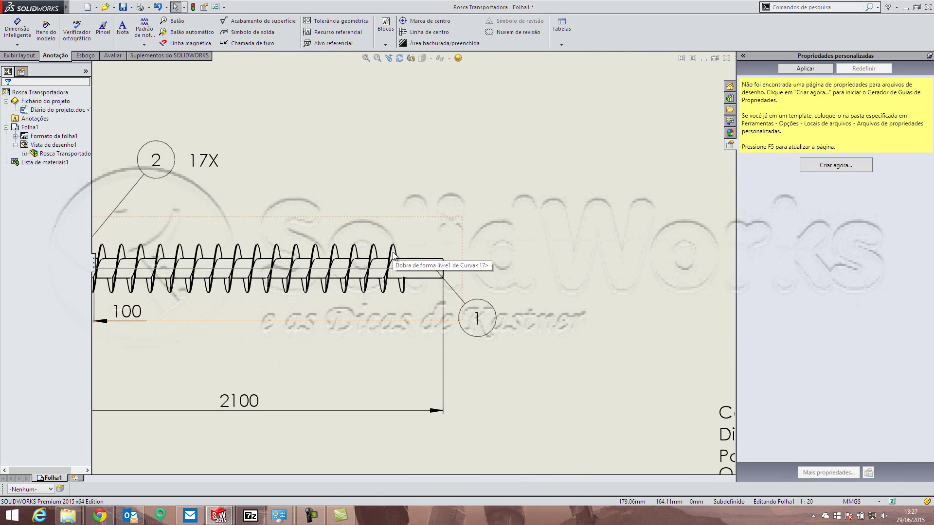
pyautogui.click(395, 265)
pyautogui.click(419, 224)
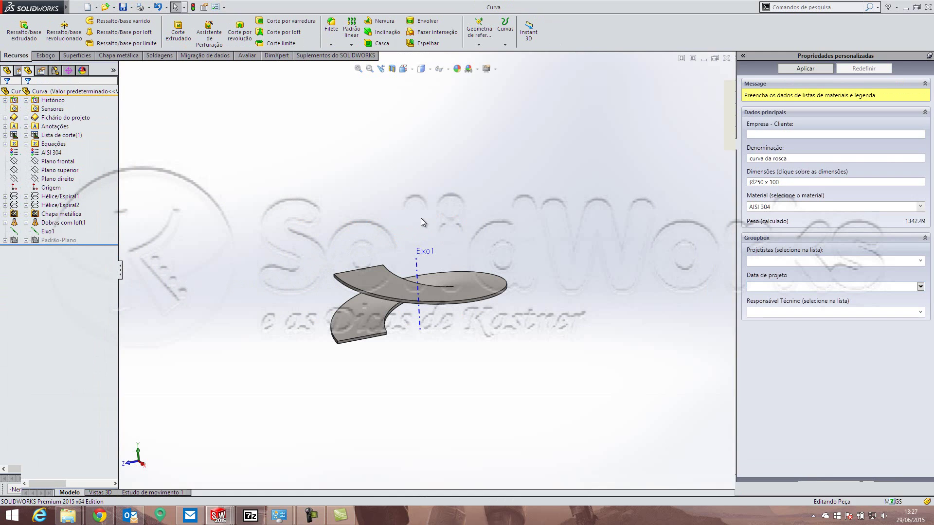
# Orbit Curva, view its single default configuration and bring up the Chapa metálica tools
pyautogui.moveTo(455, 212); pyautogui.dragTo(470, 227, button='middle')
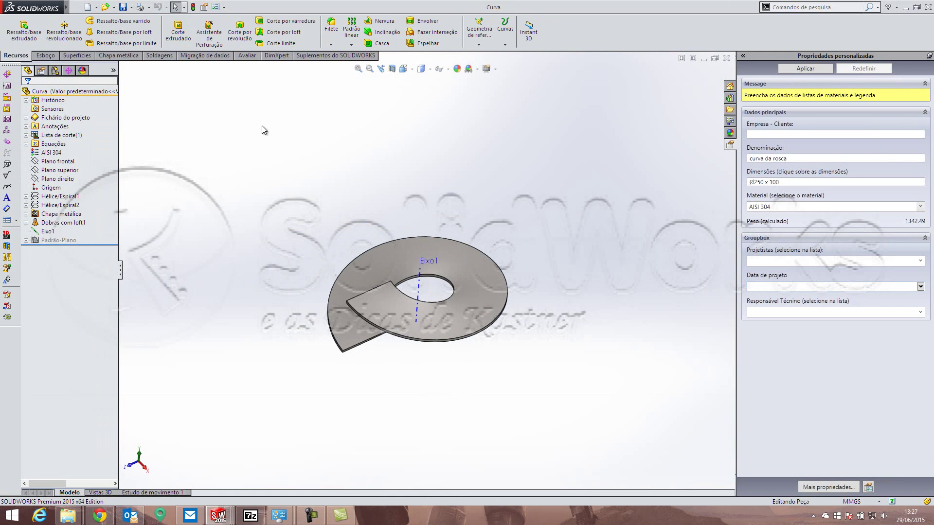
pyautogui.click(55, 70)
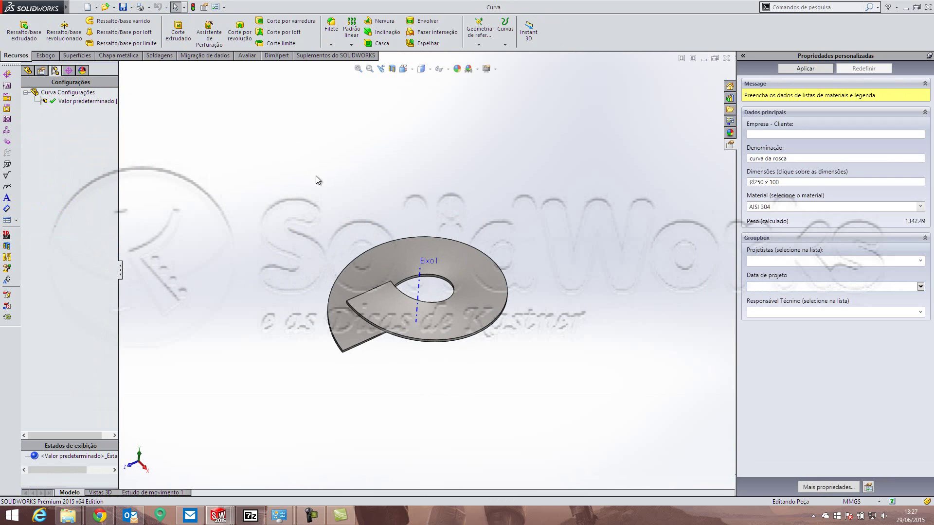
pyautogui.click(44, 56)
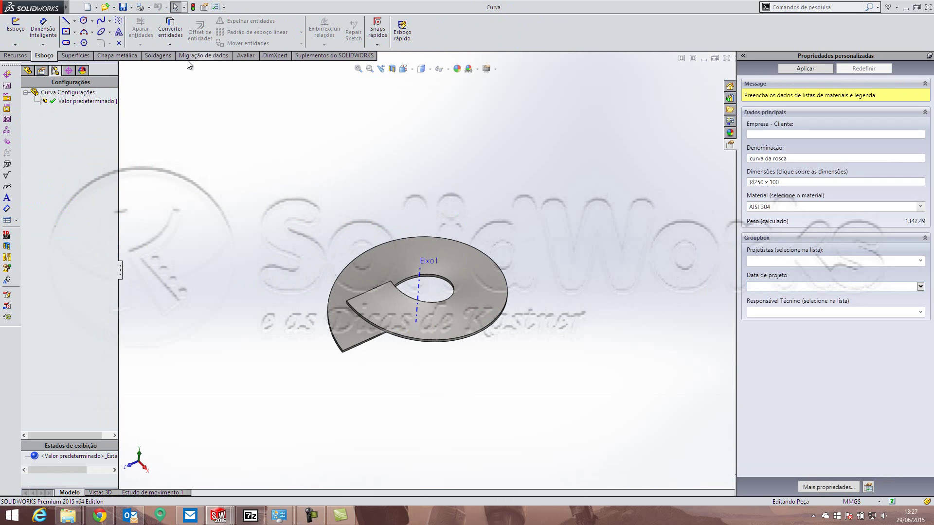
pyautogui.click(16, 56)
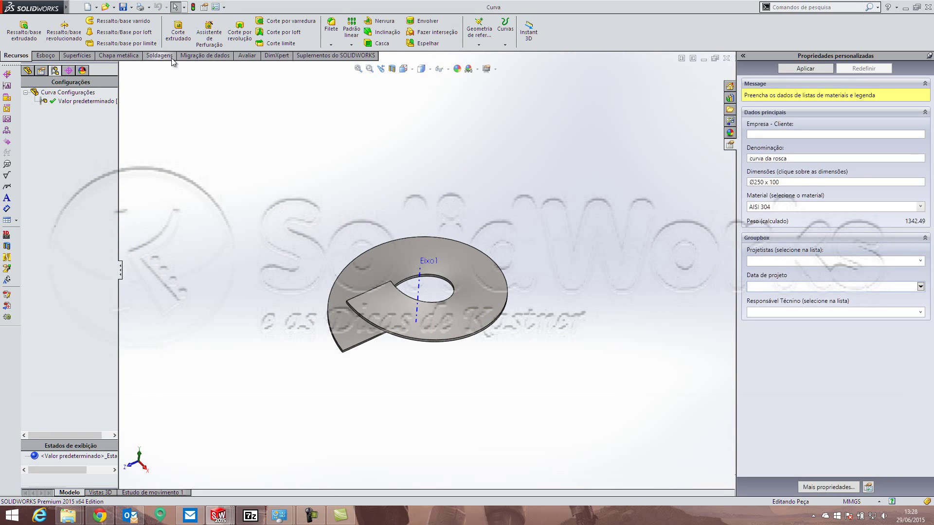
pyautogui.click(119, 55)
# Flatten the screw flight and start sketch Esboço1 on the flat ring's face
pyautogui.click(386, 43)
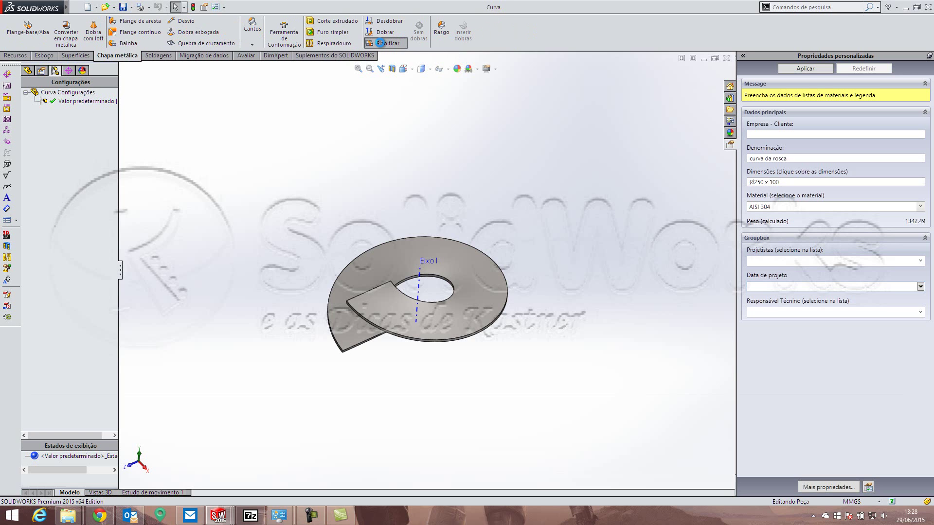
pyautogui.click(438, 220)
pyautogui.click(476, 189)
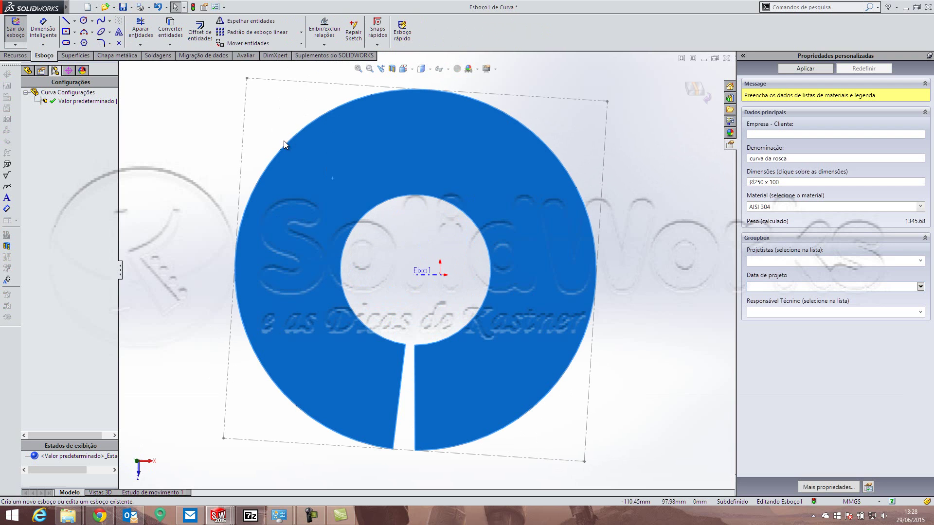
# Draw a 3-point arc between the slot corners along the ring's outer edge
pyautogui.click(84, 33)
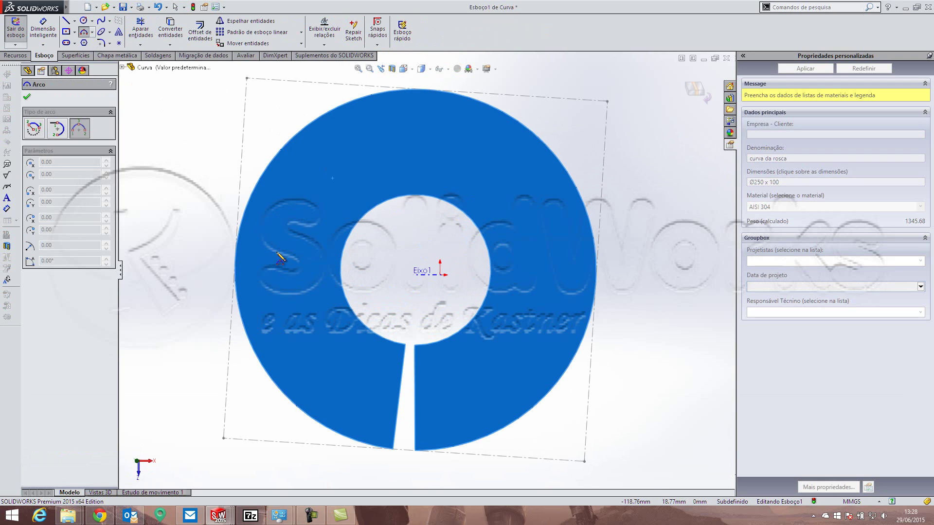
pyautogui.click(392, 448)
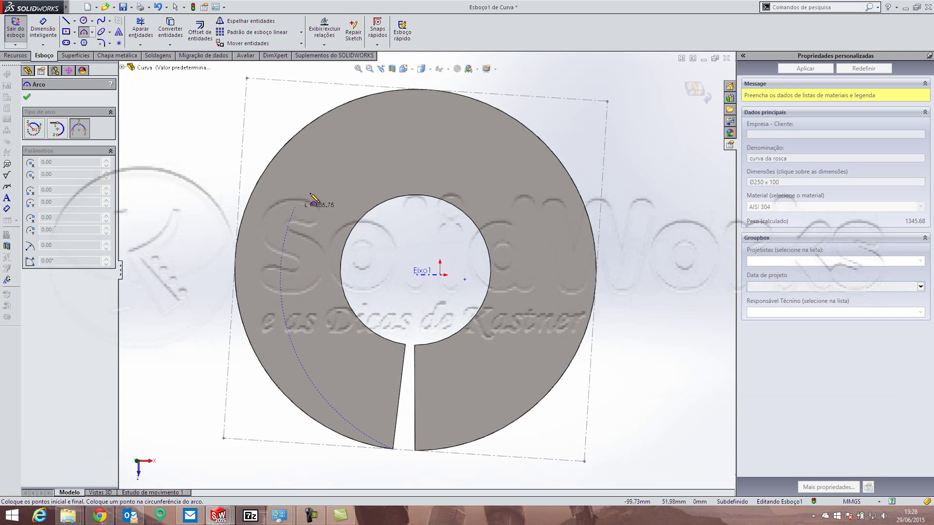
pyautogui.click(432, 437)
pyautogui.click(329, 160)
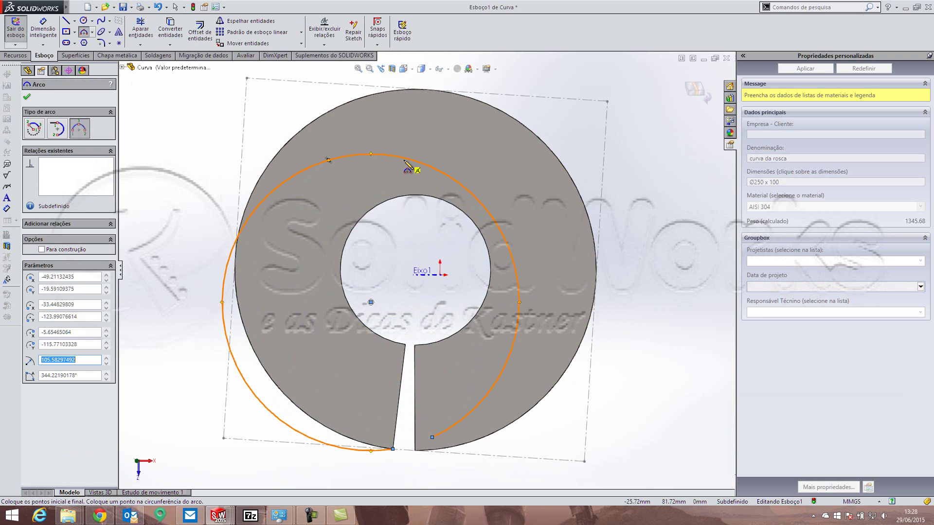
pyautogui.press('Escape')
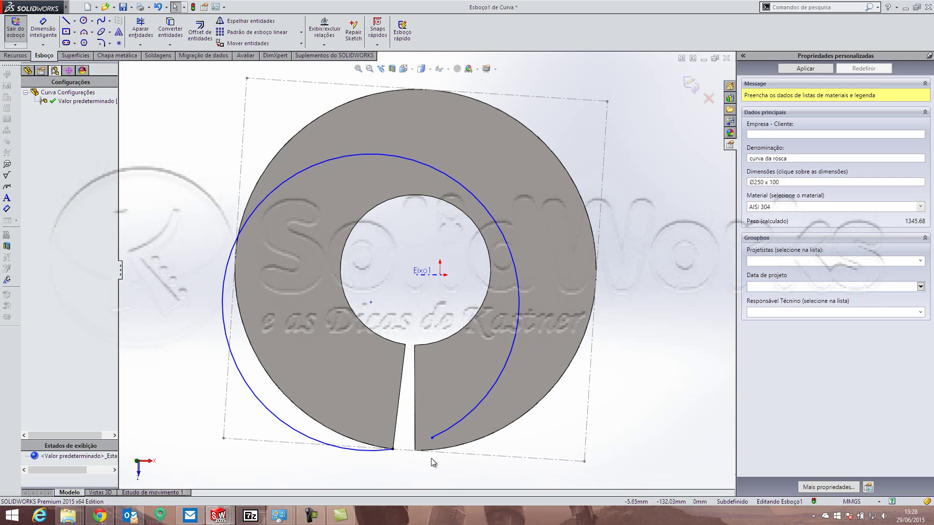
pyautogui.moveTo(432, 437); pyautogui.dragTo(414, 449)
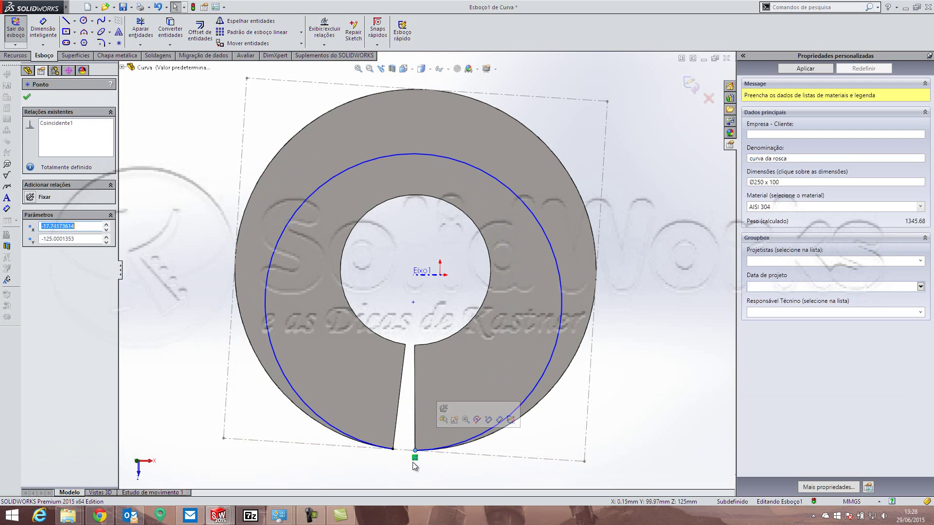
pyautogui.press('Escape')
# Add a point on the arc and make it coincident with the outer edge
pyautogui.click(119, 42)
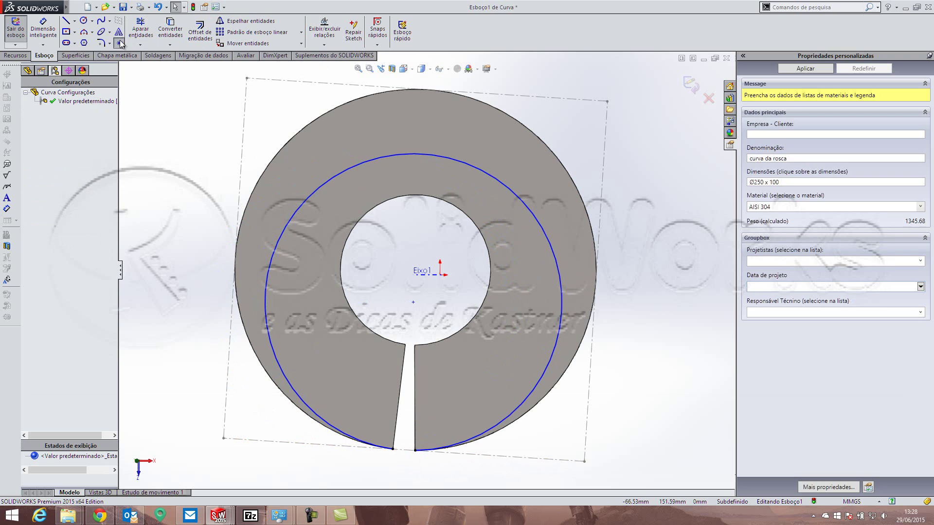
pyautogui.click(422, 155)
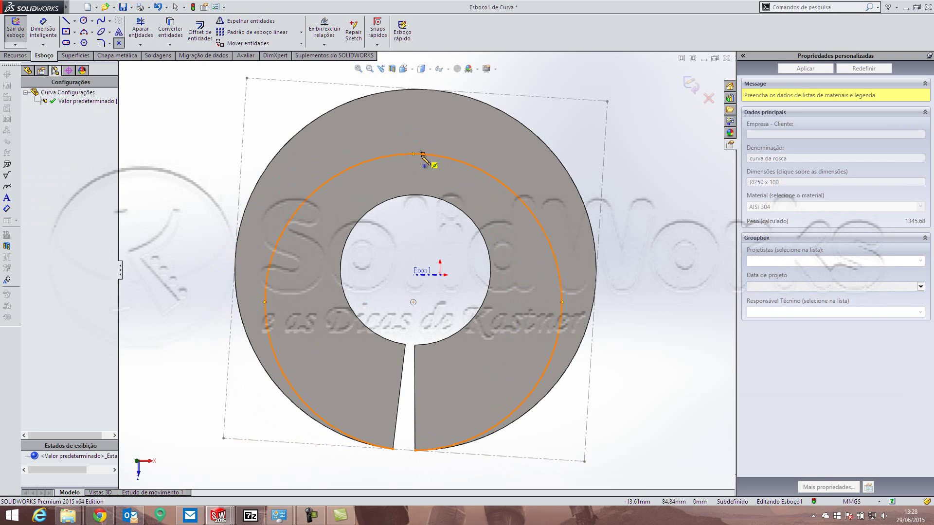
pyautogui.press('Escape')
pyautogui.click(424, 154)
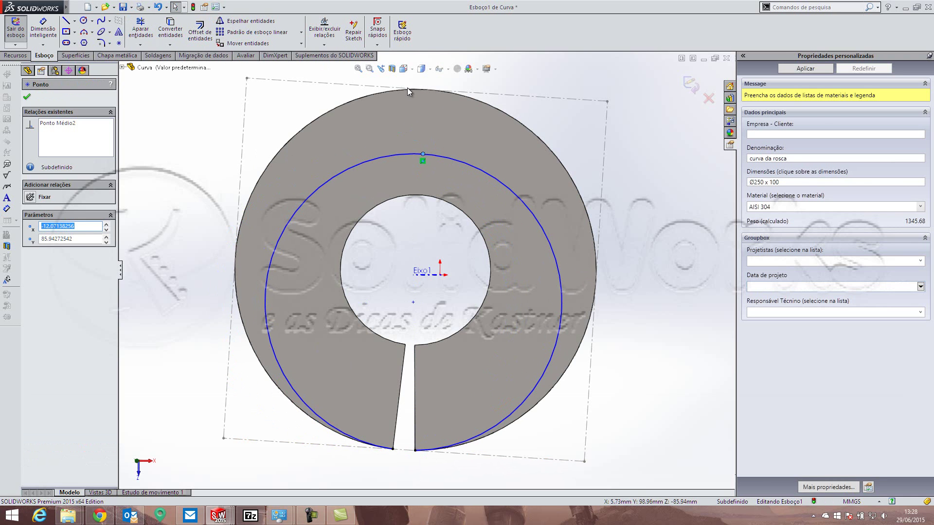
pyautogui.keyDown('ctrl'); pyautogui.click(372, 94); pyautogui.keyUp('ctrl')
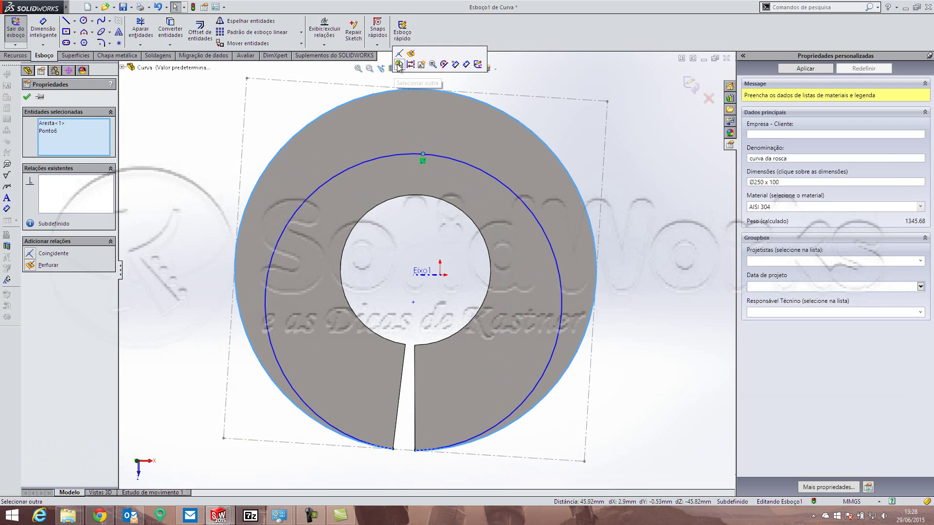
pyautogui.click(399, 59)
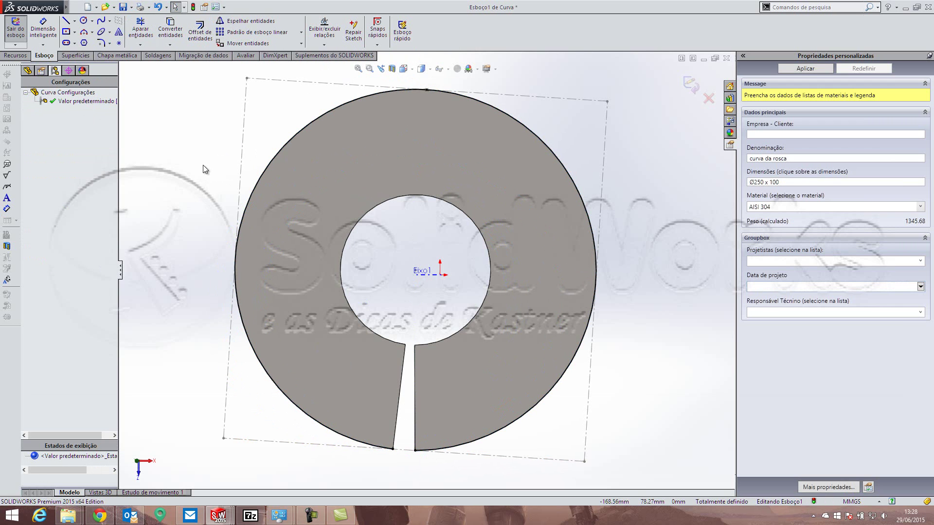
# Dimension the ring's outer edge with a driven R128.52 radius placed at the upper left
pyautogui.press('s')
pyautogui.click(233, 177)
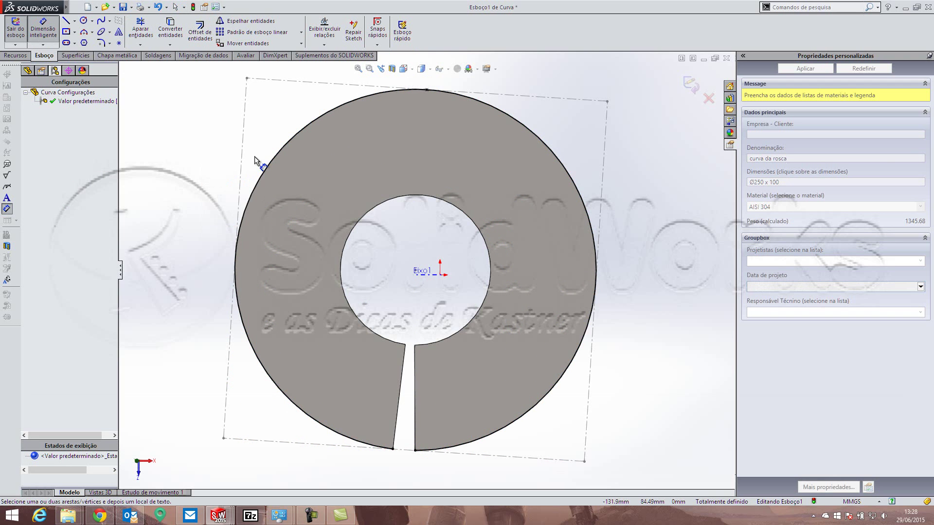
pyautogui.click(269, 162)
pyautogui.click(207, 143)
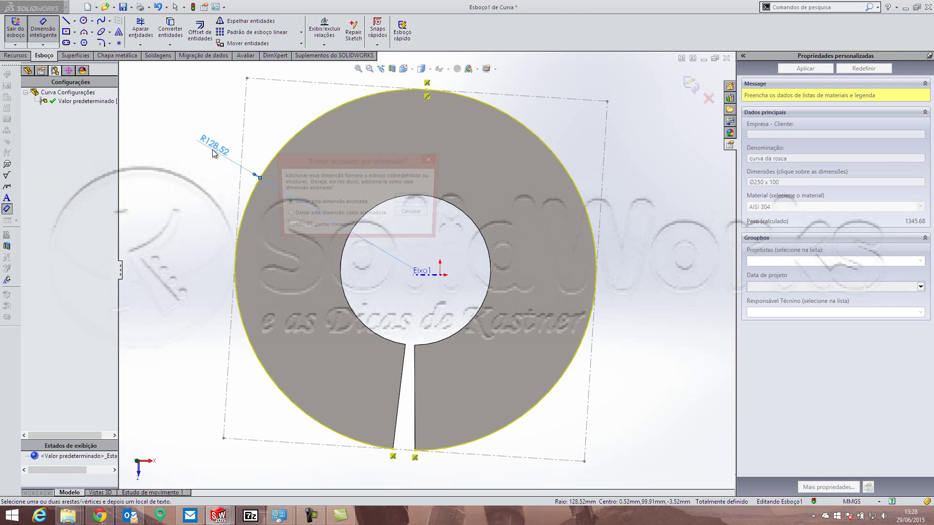
pyautogui.click(415, 199)
pyautogui.press('Escape')
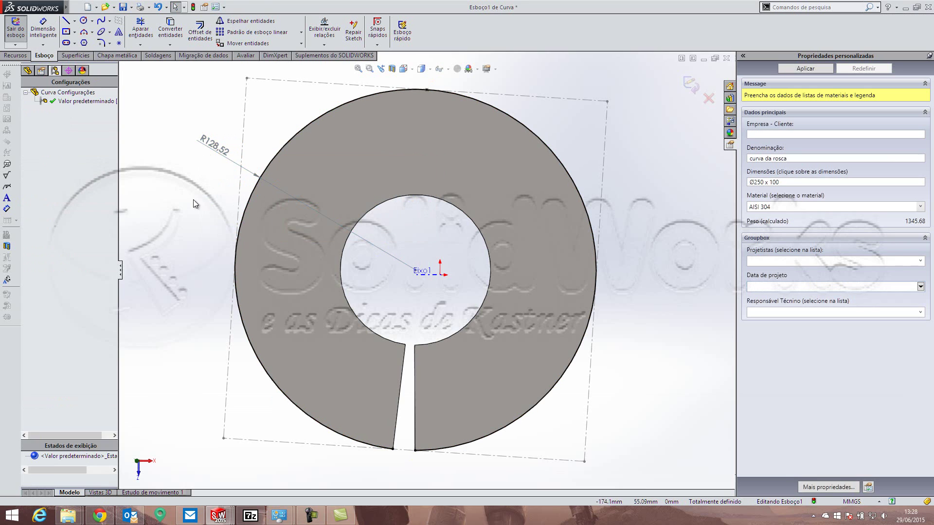
pyautogui.click(216, 148)
pyautogui.click(191, 157)
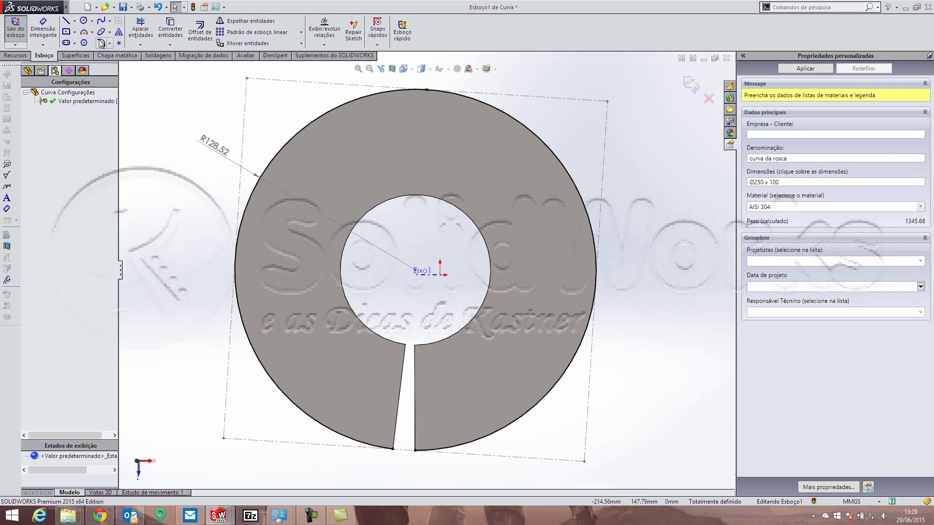
# Draw a 3-point arc across the notch's inner corners following the inner circle
pyautogui.click(84, 33)
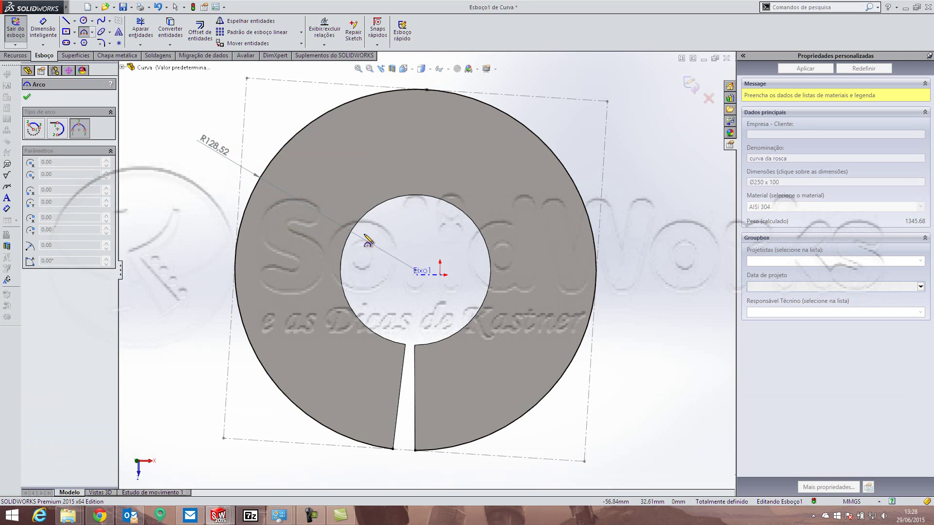
pyautogui.click(407, 343)
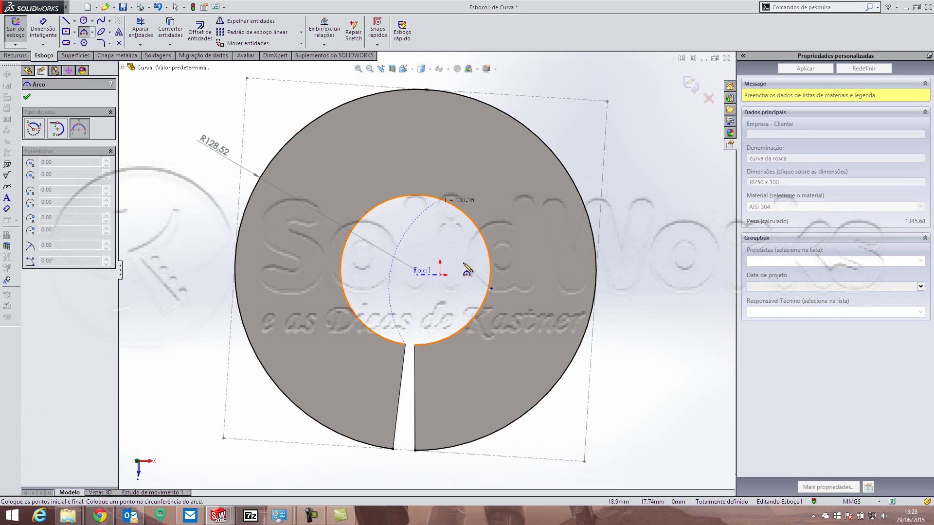
pyautogui.click(414, 344)
pyautogui.click(361, 160)
pyautogui.press('Escape')
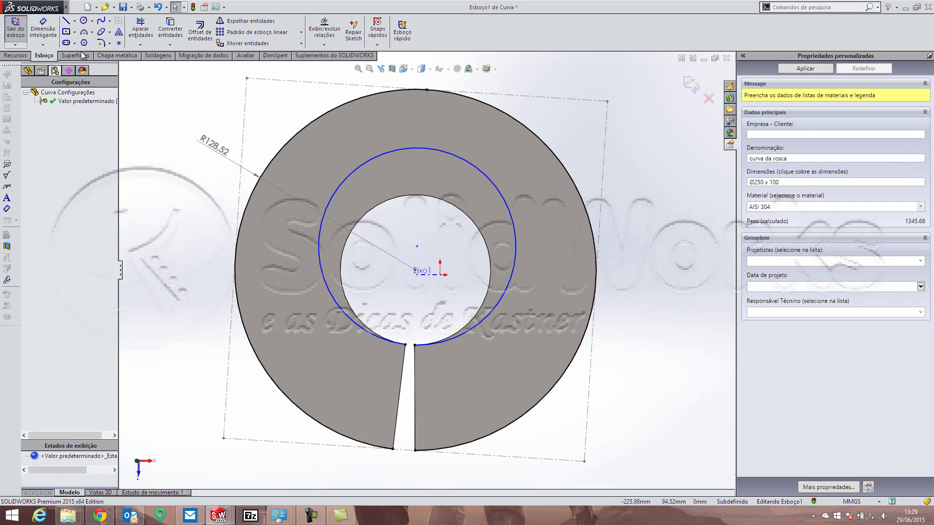
# Add a midpoint on the arc and make it coincident with the inner circle
pyautogui.click(117, 43)
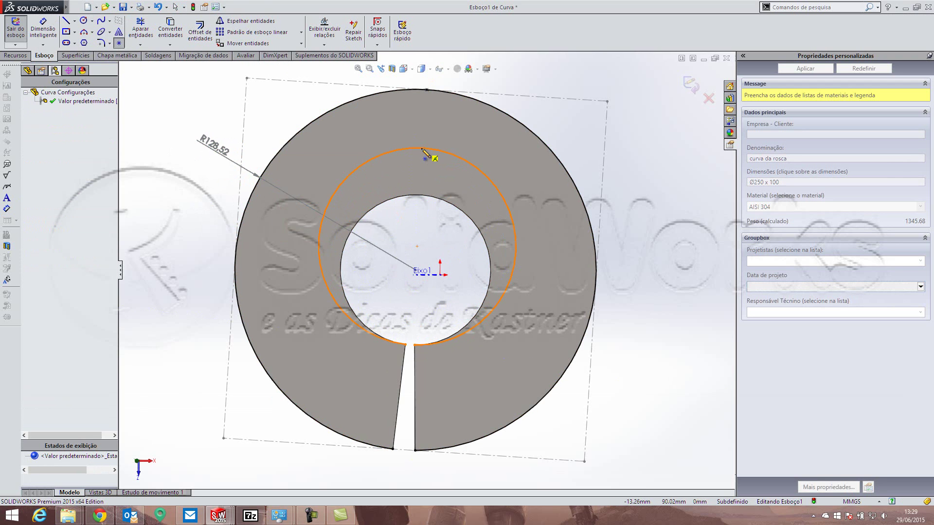
pyautogui.click(424, 148)
pyautogui.press('Escape')
pyautogui.click(425, 147)
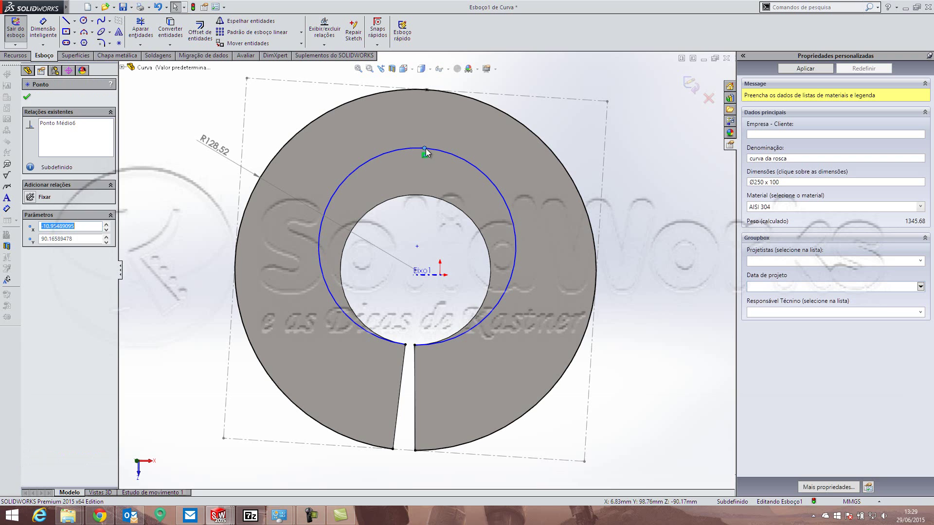
pyautogui.click(424, 197)
pyautogui.keyDown('ctrl'); pyautogui.click(424, 147); pyautogui.keyUp('ctrl')
pyautogui.click(448, 157)
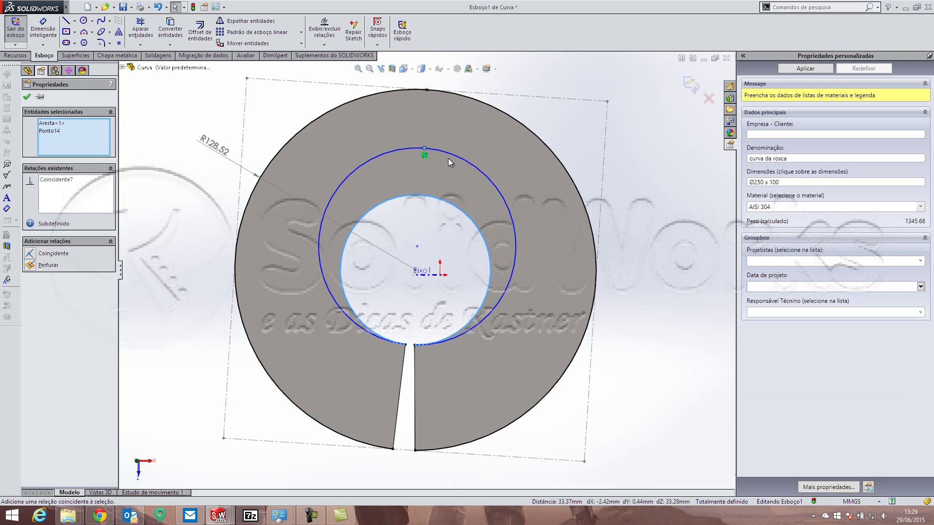
pyautogui.click(681, 179)
# Give the inner arc a driven R53.52 radius dimension and exit the sketch
pyautogui.moveTo(625, 229); pyautogui.dragTo(626, 193, button='right')
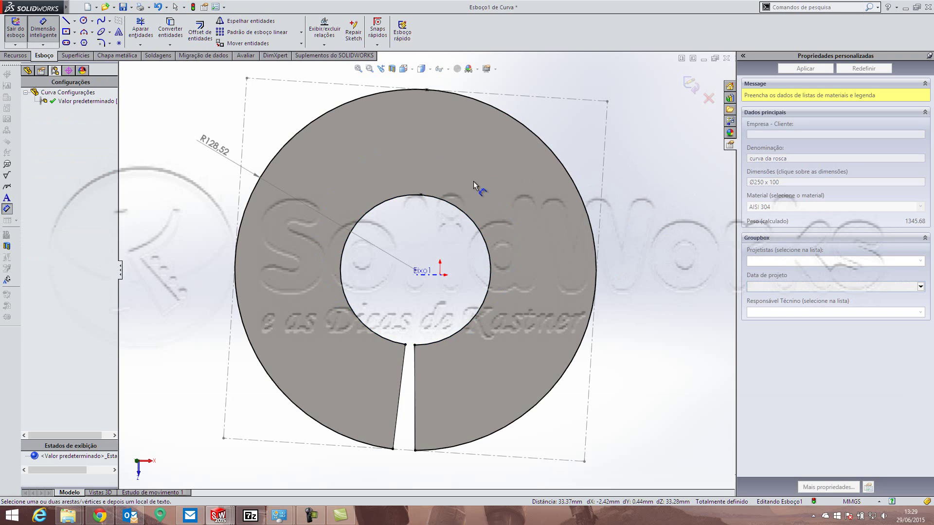
pyautogui.click(443, 199)
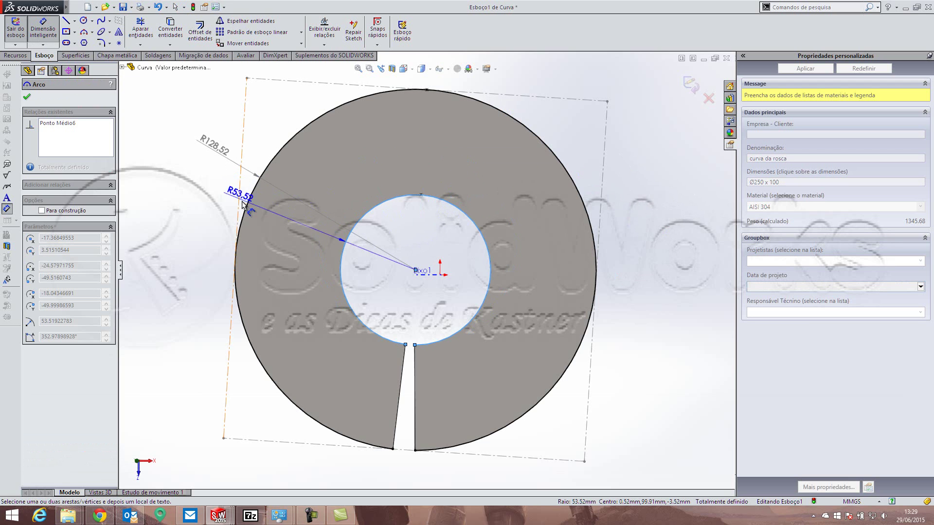
pyautogui.click(195, 237)
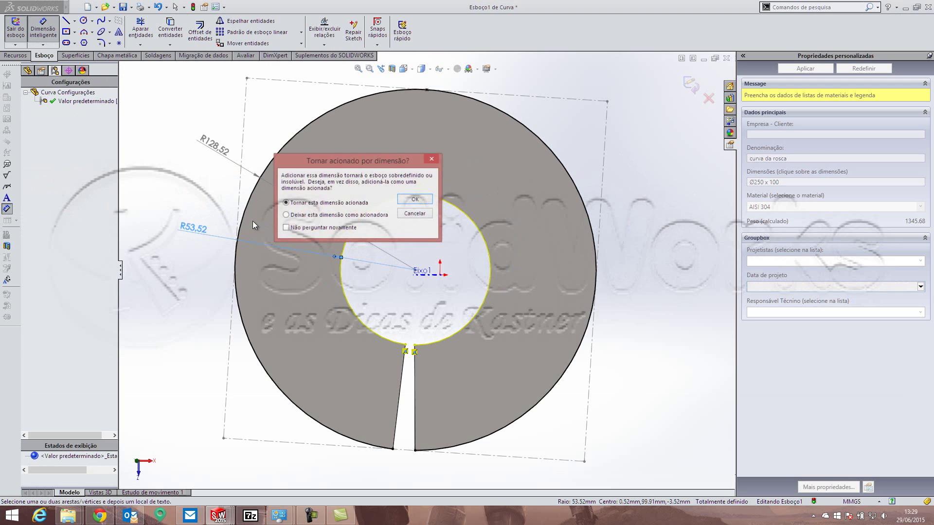
pyautogui.click(403, 202)
pyautogui.press('Escape')
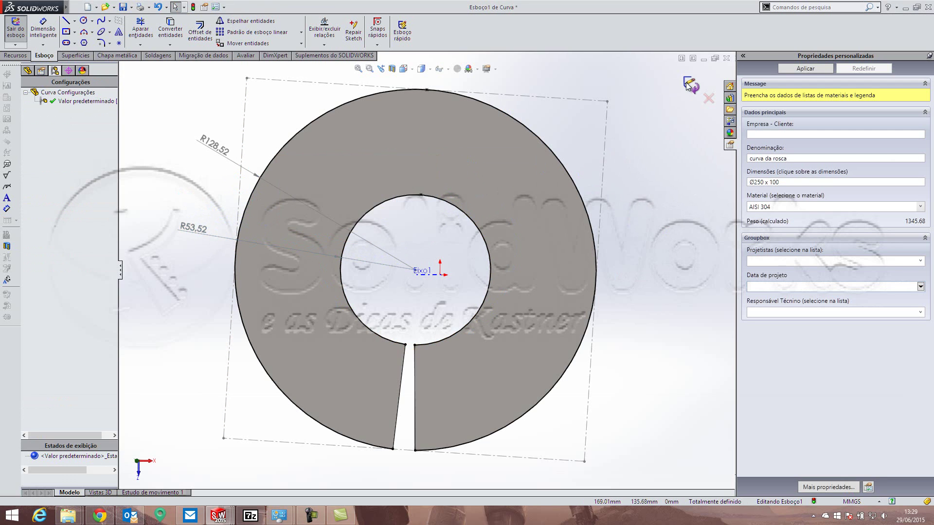
pyautogui.click(687, 84)
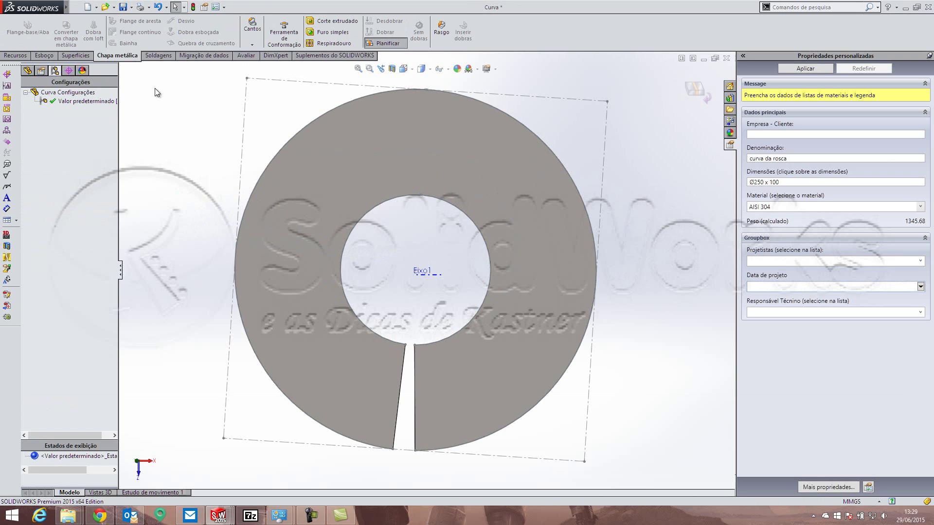
# Unflatten Curva and make an A3 Desenho-template drawing with the (A) Superior top view
pyautogui.click(384, 44)
pyautogui.moveTo(219, 210); pyautogui.dragTo(253, 90, button='middle')
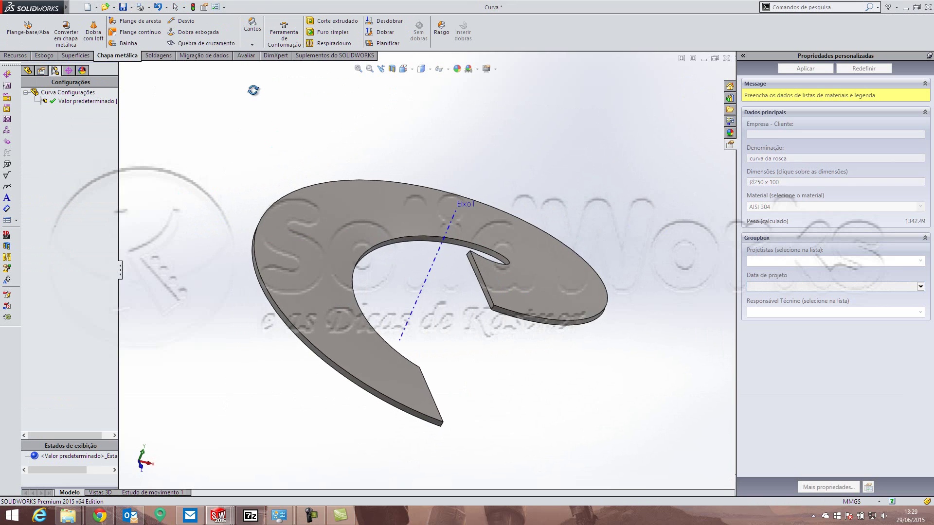
pyautogui.click(96, 7)
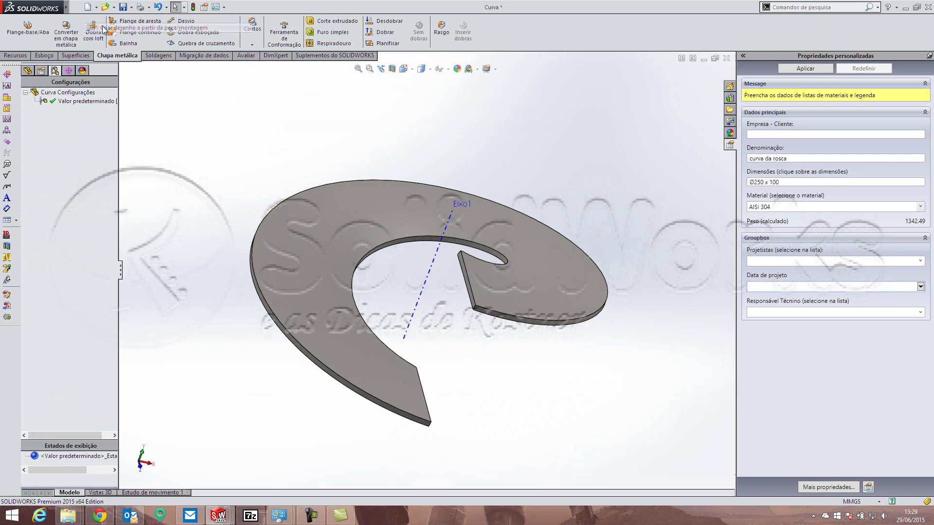
pyautogui.click(124, 25)
pyautogui.doubleClick(302, 159)
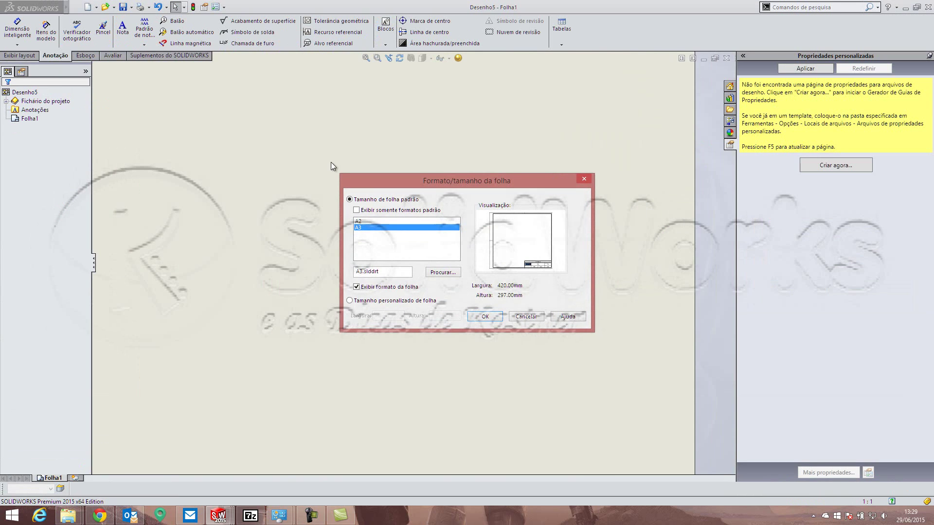
pyautogui.doubleClick(355, 226)
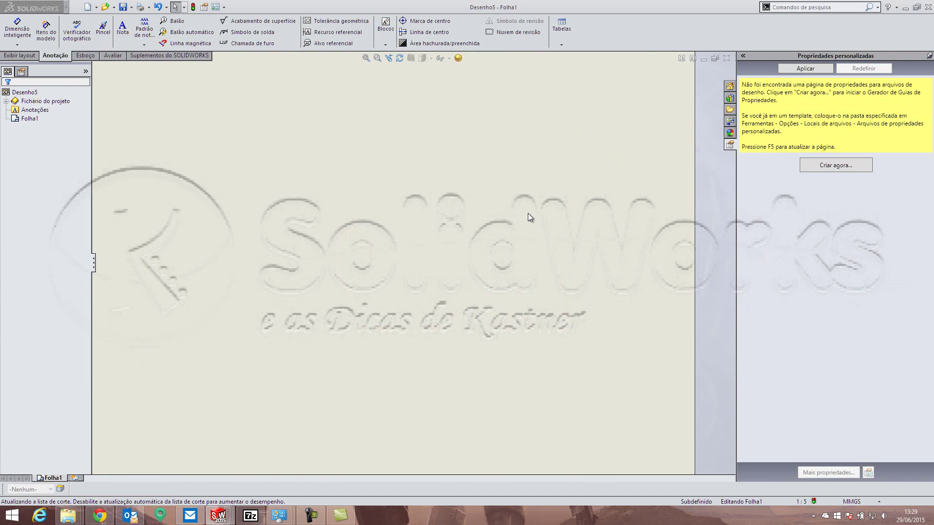
pyautogui.moveTo(760, 193); pyautogui.dragTo(282, 263)
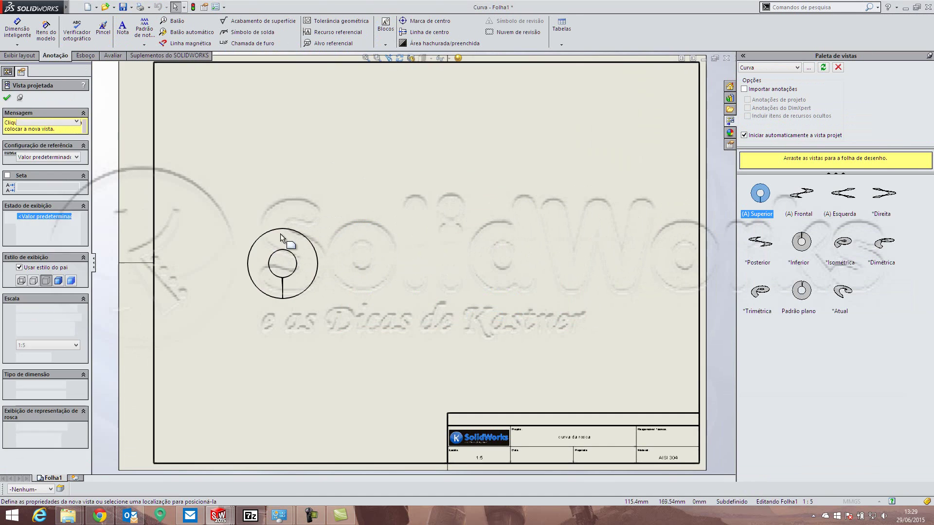
# Place a projected front view above the top view and a Padrão plano flat-pattern view to its right
pyautogui.click(272, 148)
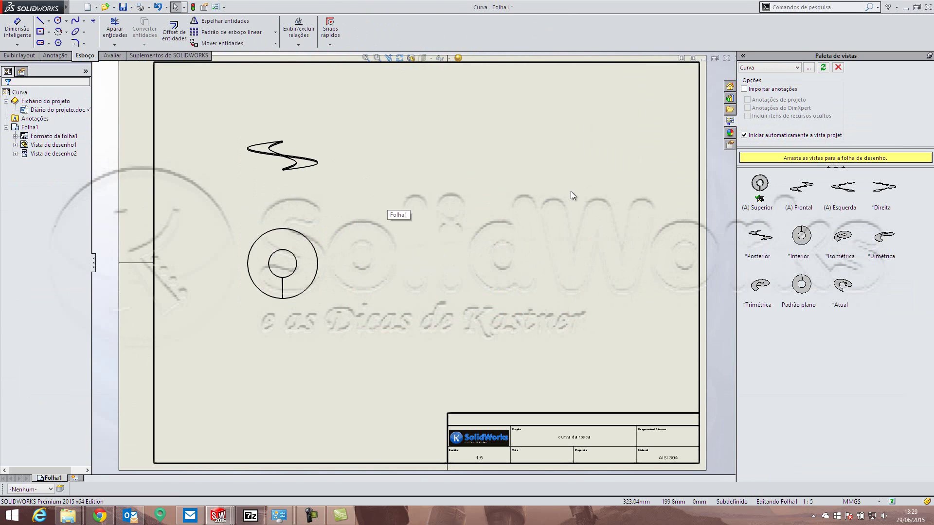
pyautogui.click(826, 66)
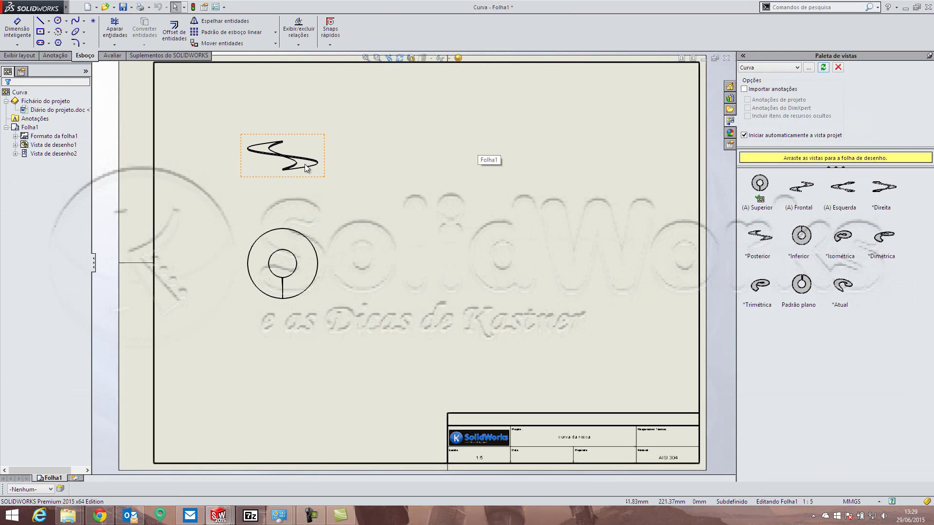
pyautogui.moveTo(800, 280); pyautogui.dragTo(513, 205)
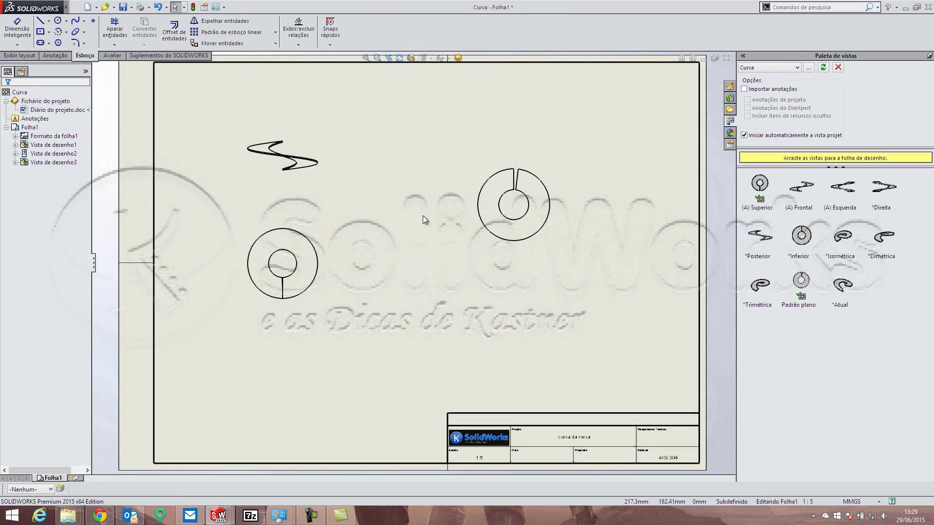
pyautogui.click(15, 162)
pyautogui.click(24, 171)
pyautogui.click(51, 318)
# Show the part's Esboço1 sketch in the flat-pattern view
pyautogui.rightClick(50, 319)
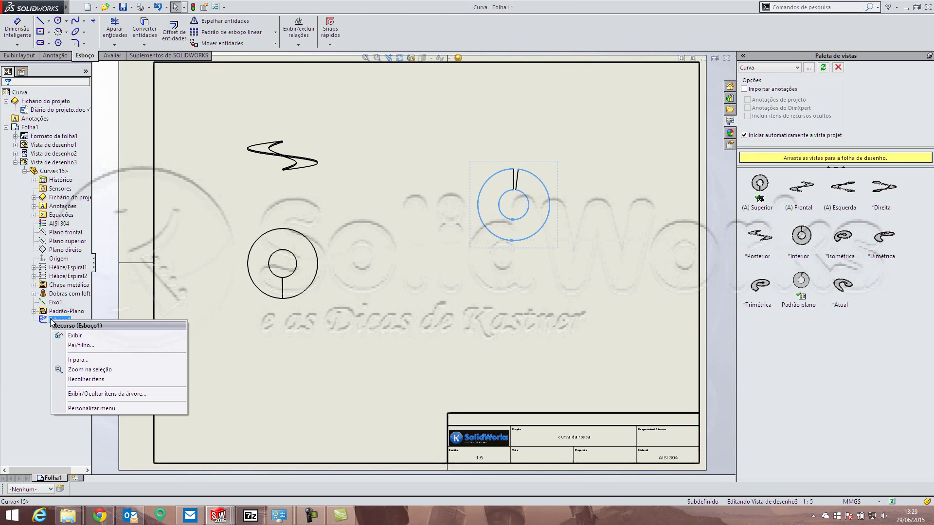
pyautogui.click(96, 333)
pyautogui.click(399, 168)
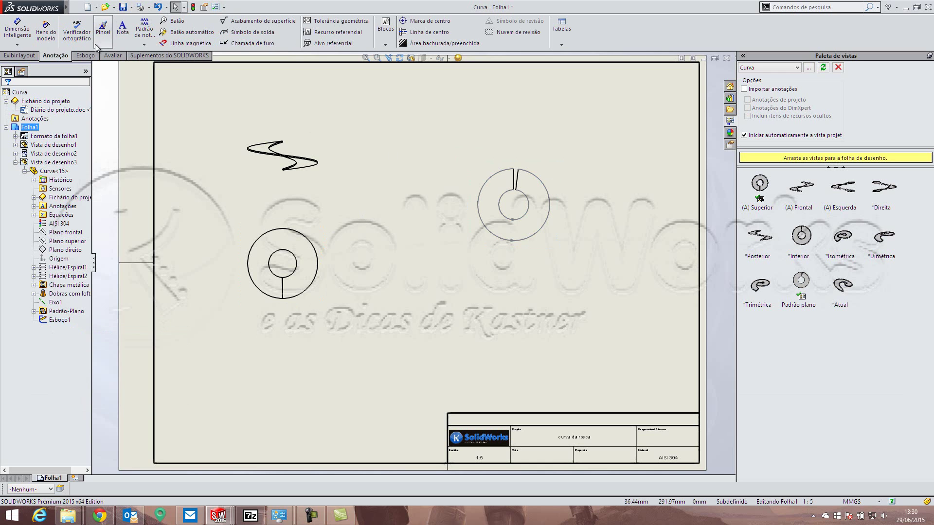
# Insert the model's marked-for-drawing dimensions into all three views as Model Items
pyautogui.click(51, 42)
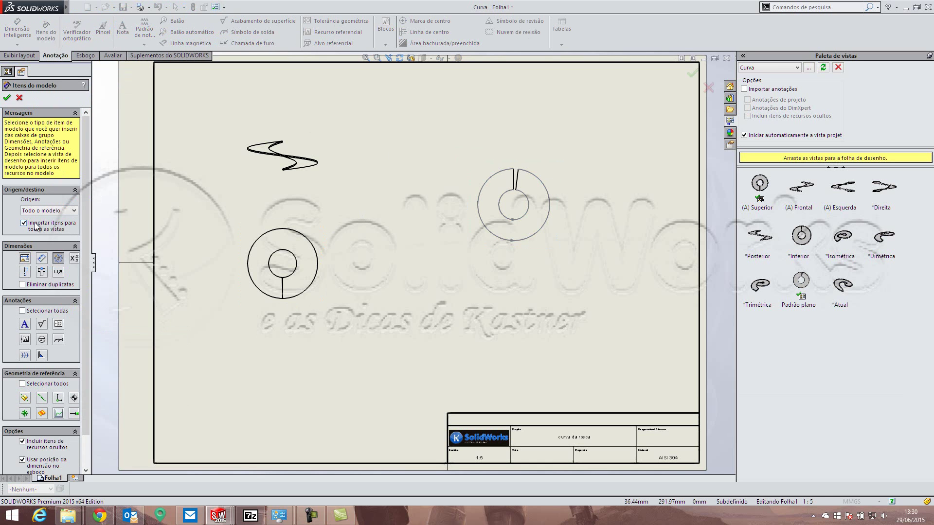
pyautogui.click(31, 260)
pyautogui.scroll(-3, 84, 316)
pyautogui.scroll(3, 84, 322)
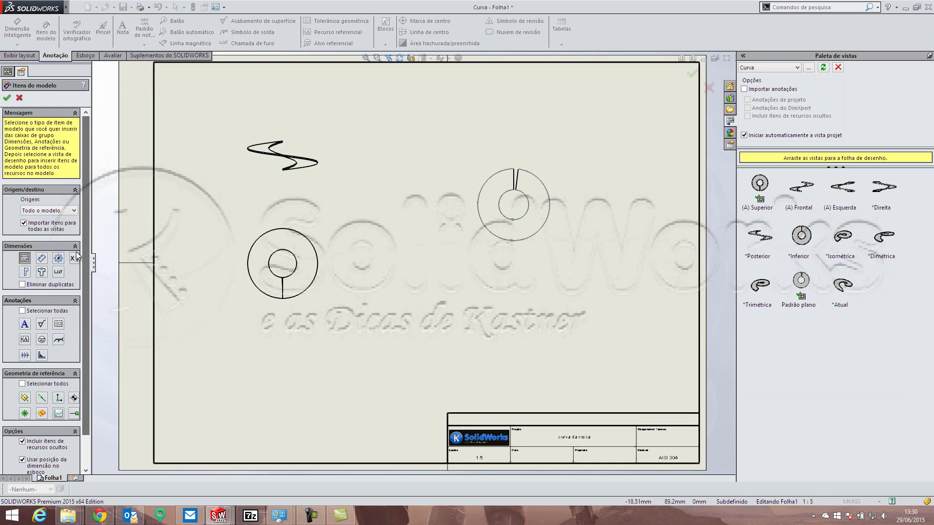
pyautogui.click(4, 97)
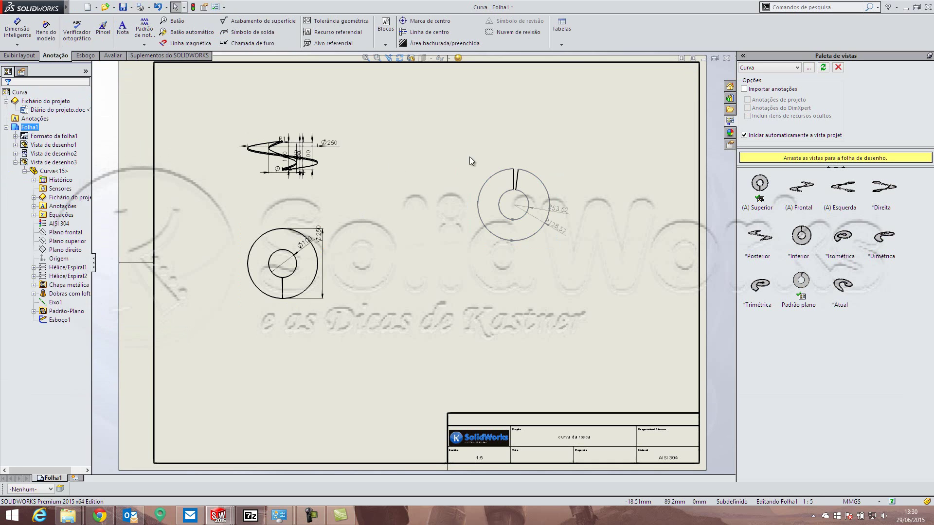
# Hide and re-show Esboço1, then move the R53.52 label further right
pyautogui.click(57, 320)
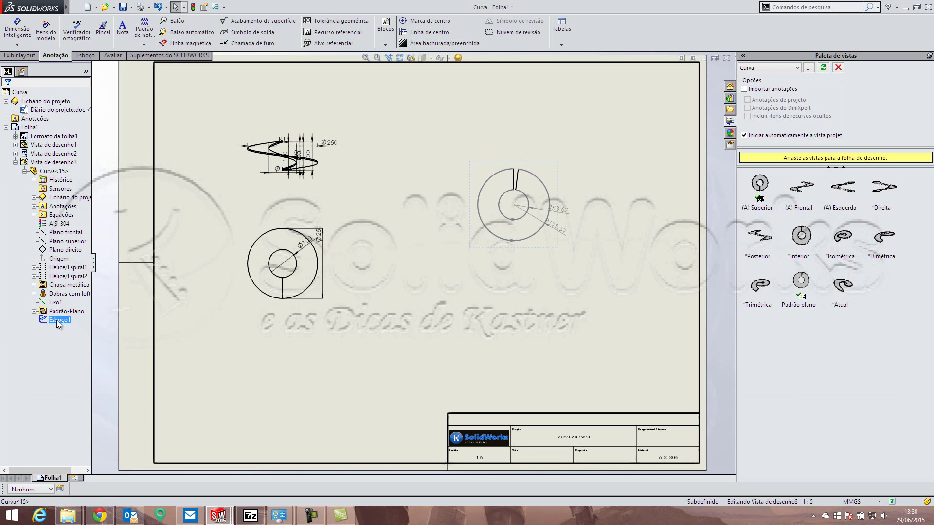
pyautogui.rightClick(57, 320)
pyautogui.click(90, 335)
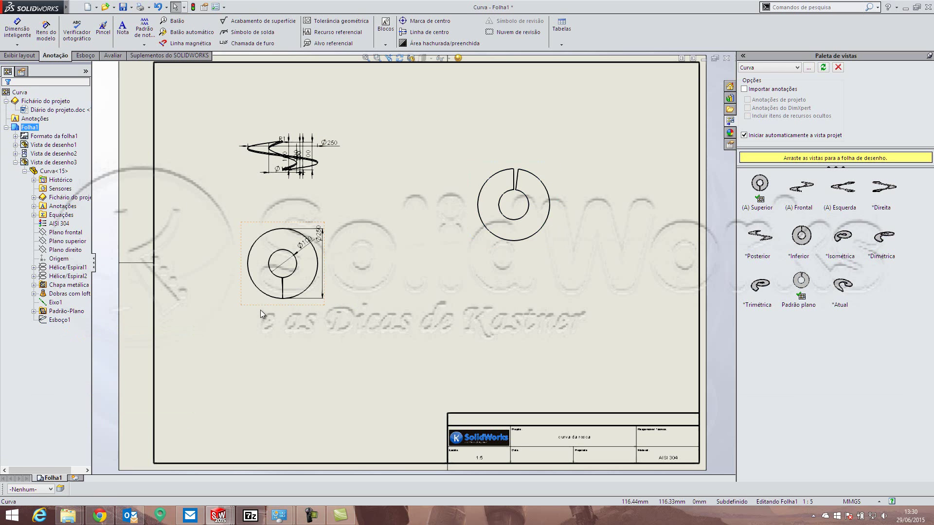
pyautogui.rightClick(58, 320)
pyautogui.click(94, 339)
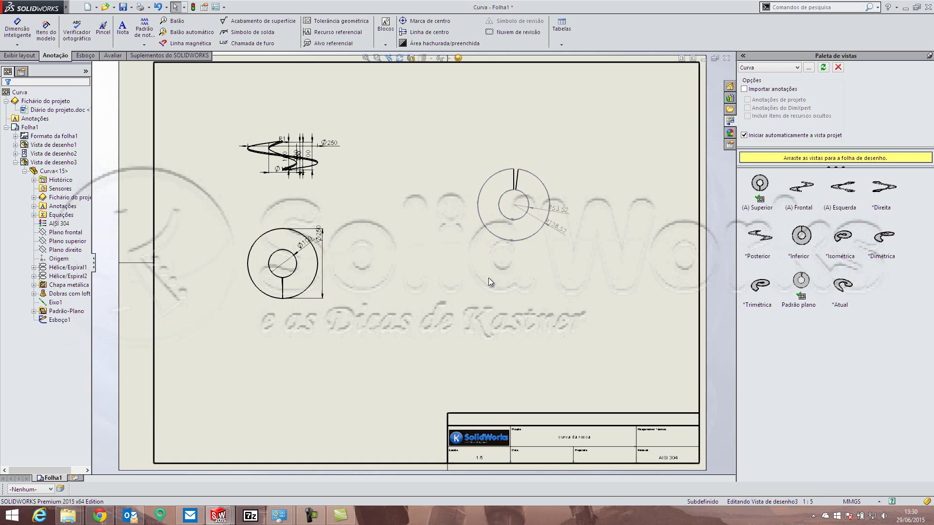
pyautogui.moveTo(557, 209); pyautogui.dragTo(591, 202)
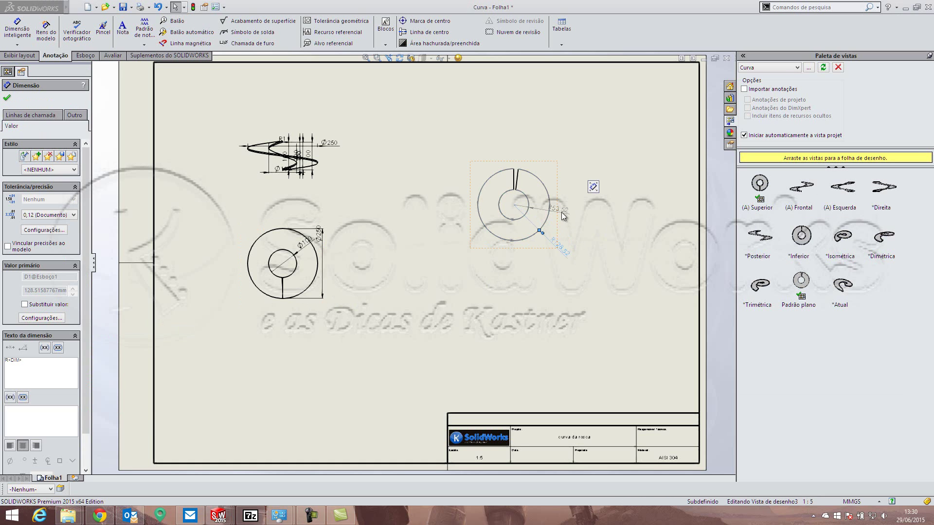
pyautogui.click(138, 101)
# Auto-arrange the front view dimensions: Ø250 above, Ø100 below, the 100 pitches stacked right
pyautogui.moveTo(178, 97); pyautogui.dragTo(365, 194)
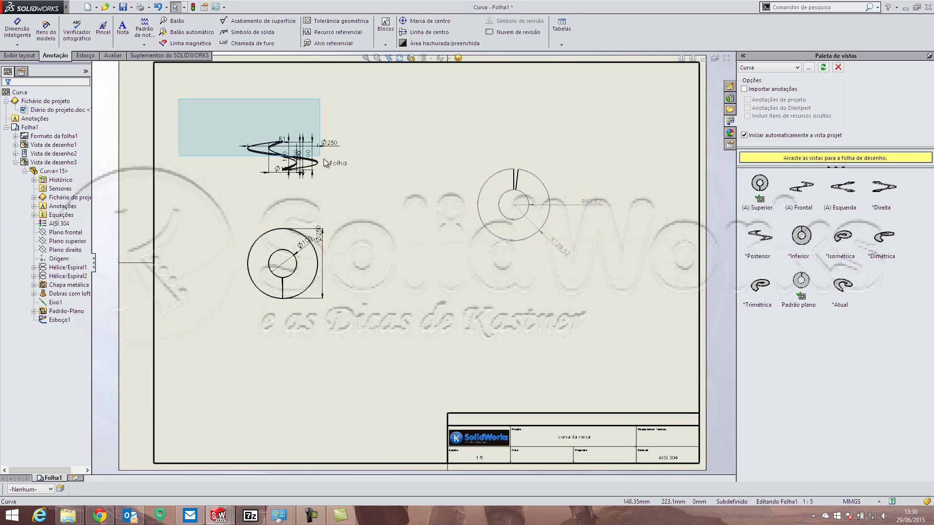
pyautogui.press('Escape')
pyautogui.moveTo(198, 111); pyautogui.dragTo(367, 194)
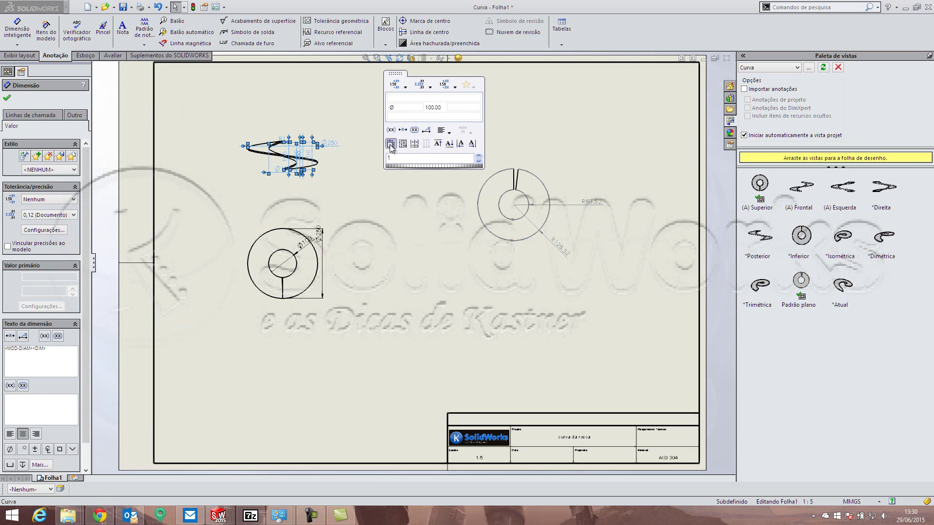
pyautogui.click(390, 144)
pyautogui.moveTo(377, 180); pyautogui.dragTo(338, 113)
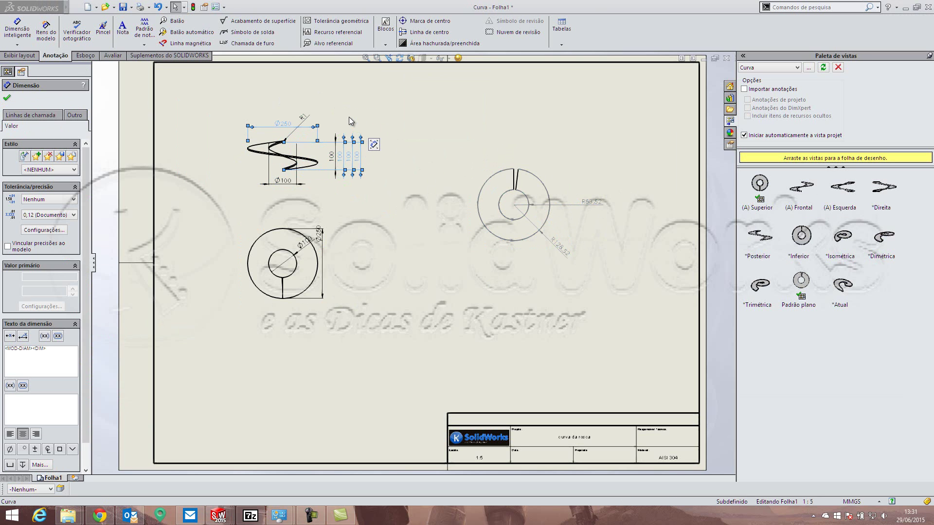
pyautogui.press('Escape')
# Delete the stacked duplicate 100 dimensions on the helix view, keeping one
pyautogui.scroll(2, 348, 131)
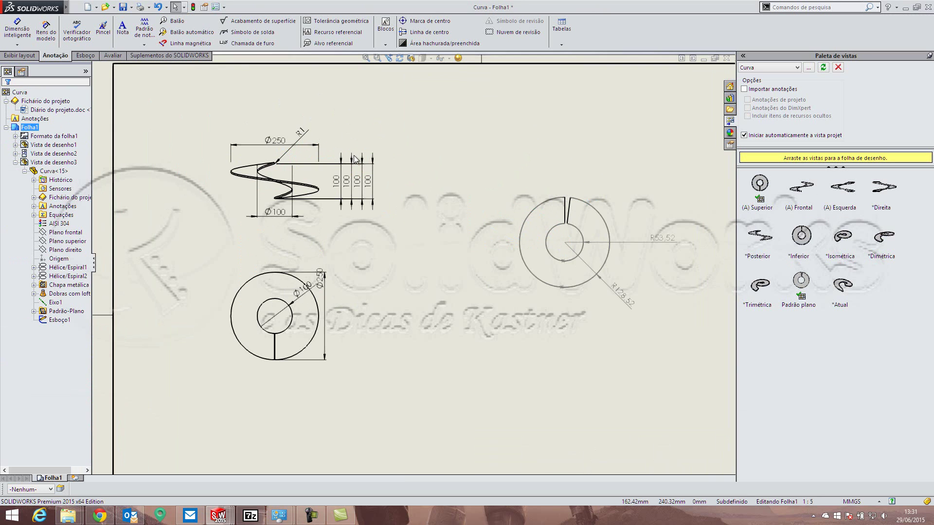
pyautogui.click(357, 187)
pyautogui.press('Escape')
pyautogui.click(351, 190)
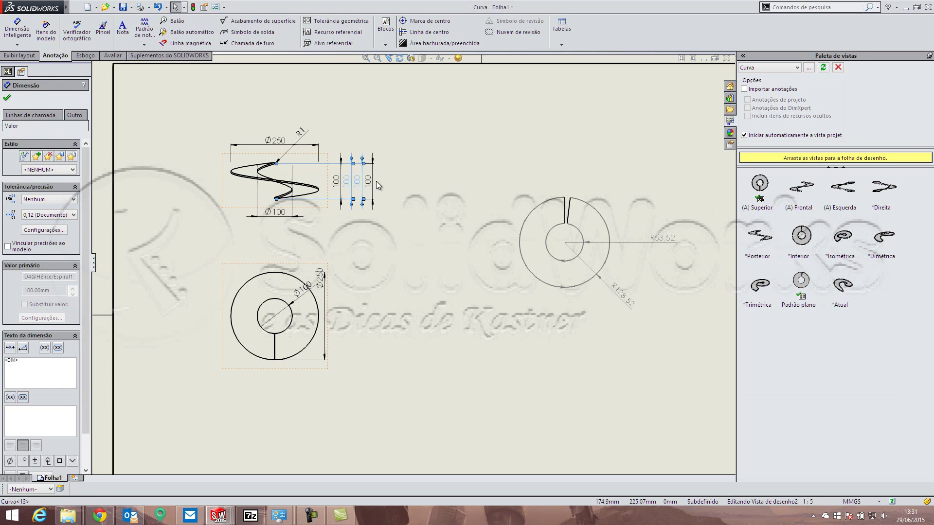
pyautogui.keyDown('ctrl'); pyautogui.click(372, 185); pyautogui.keyUp('ctrl')
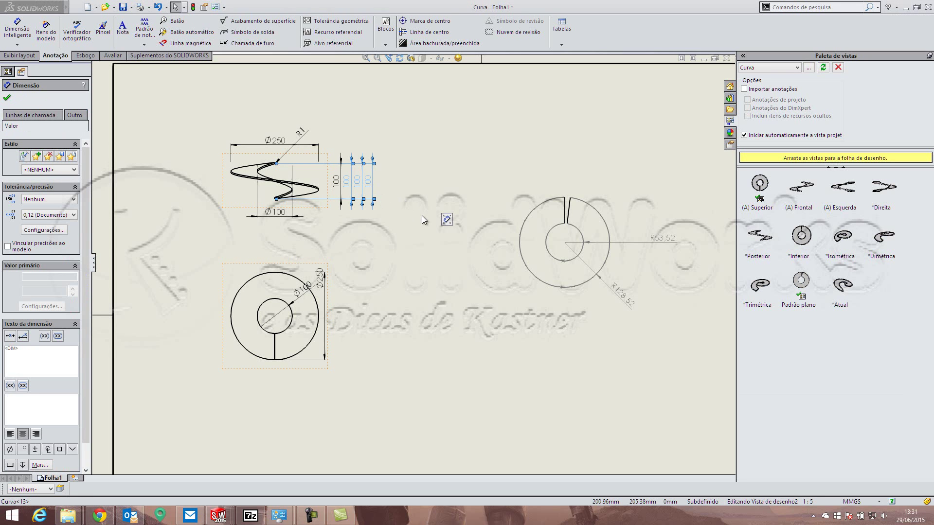
pyautogui.press('Delete')
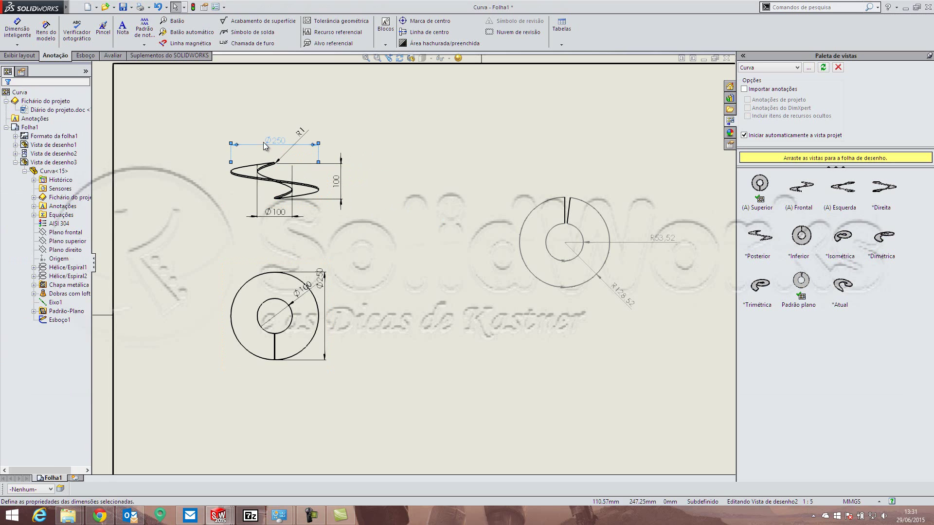
# Delete the Ø250 and Ø100 diameter dimensions from the helix view
pyautogui.click(264, 142)
pyautogui.keyDown('ctrl'); pyautogui.click(267, 214); pyautogui.keyUp('ctrl')
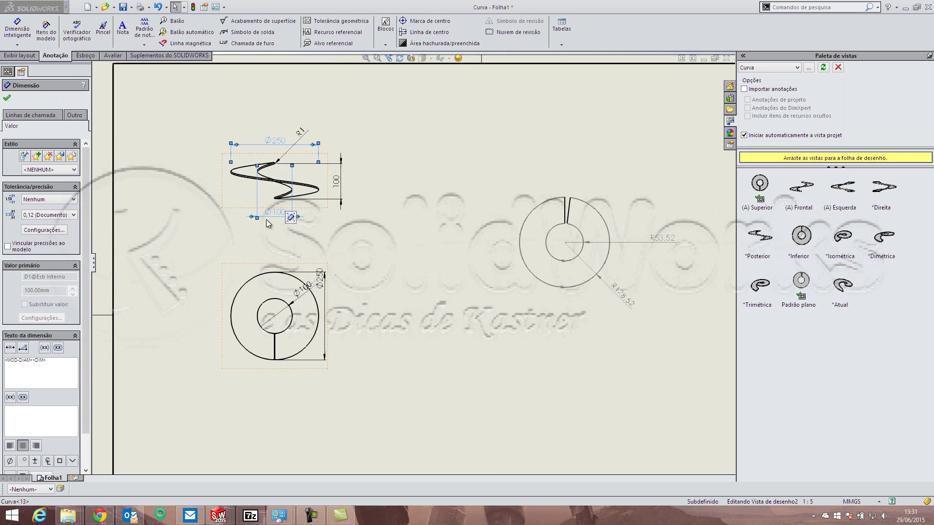
pyautogui.press('Delete')
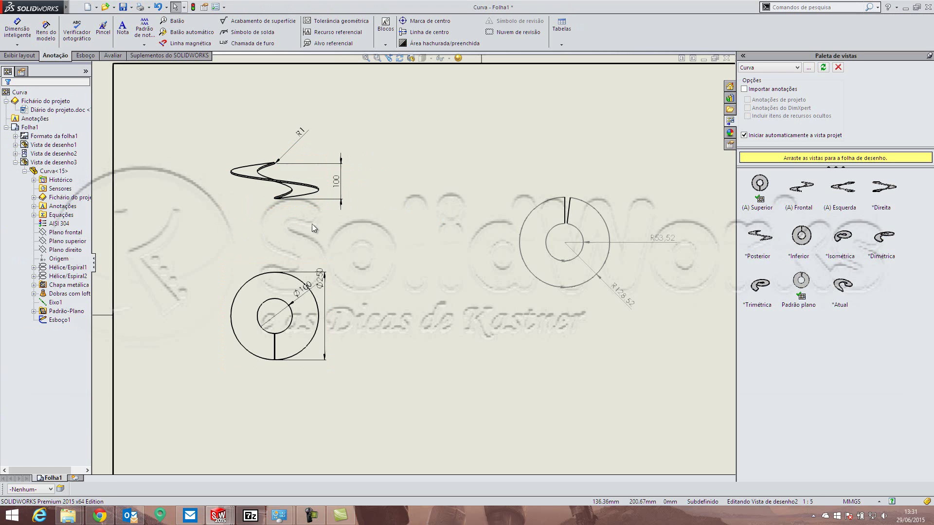
# Auto-arrange the top view's Ø100 and Ø250 dimensions so they spread out
pyautogui.moveTo(398, 253); pyautogui.dragTo(160, 372)
pyautogui.rightClick(247, 312)
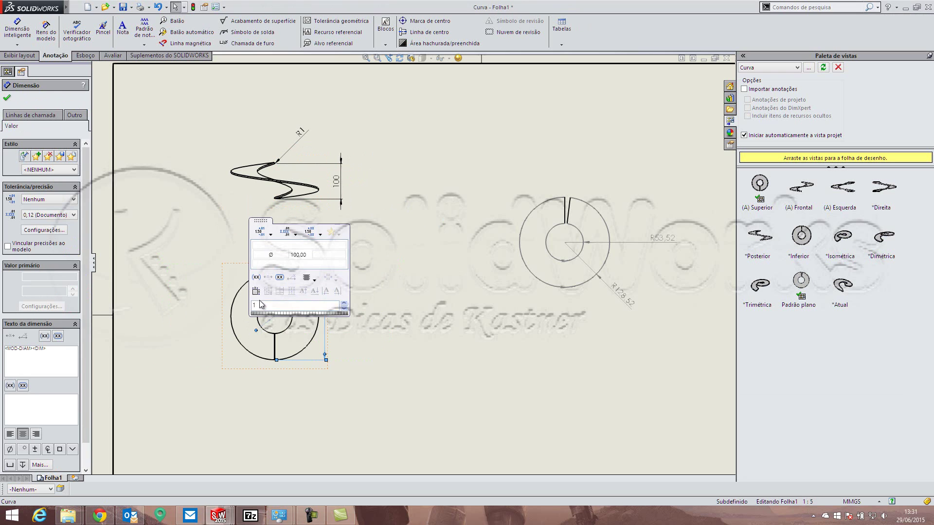
pyautogui.click(436, 286)
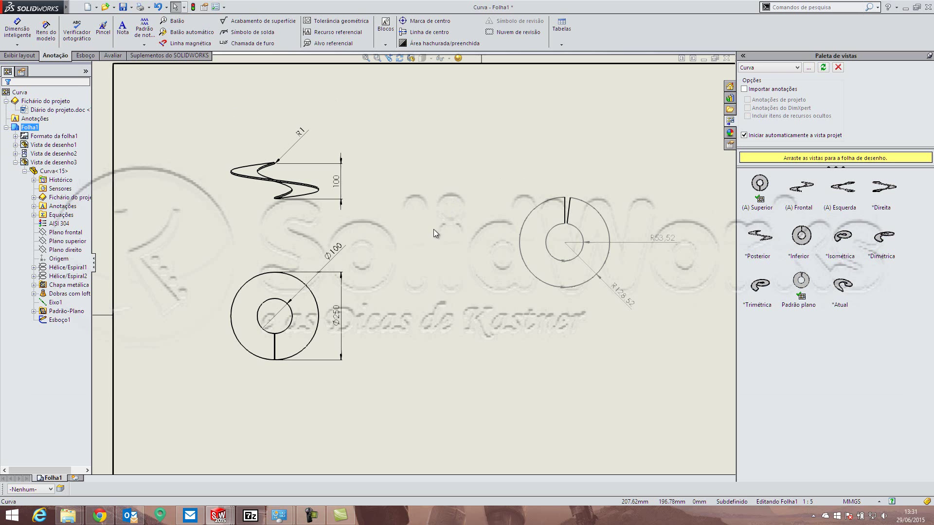
pyautogui.moveTo(433, 229); pyautogui.dragTo(478, 188, button='right')
pyautogui.scroll(-2, 569, 208)
pyautogui.click(528, 218)
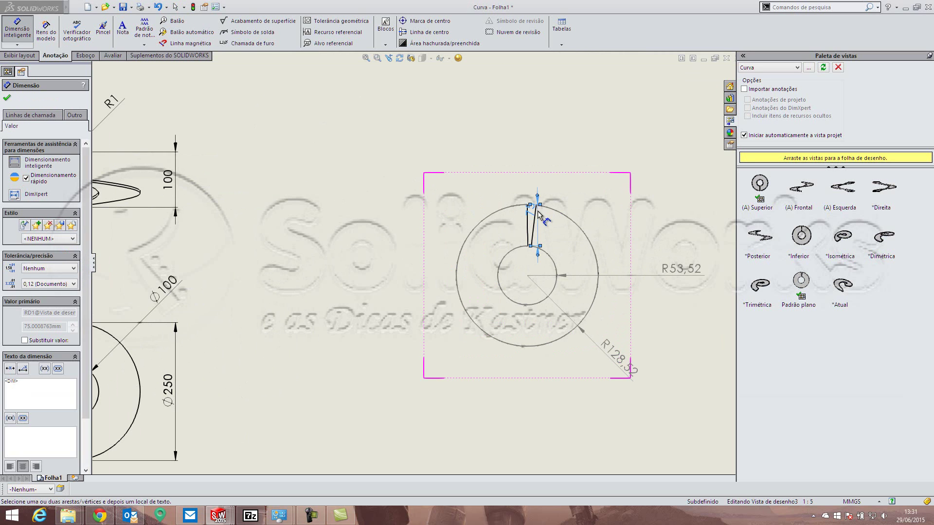
pyautogui.click(468, 224)
pyautogui.click(437, 214)
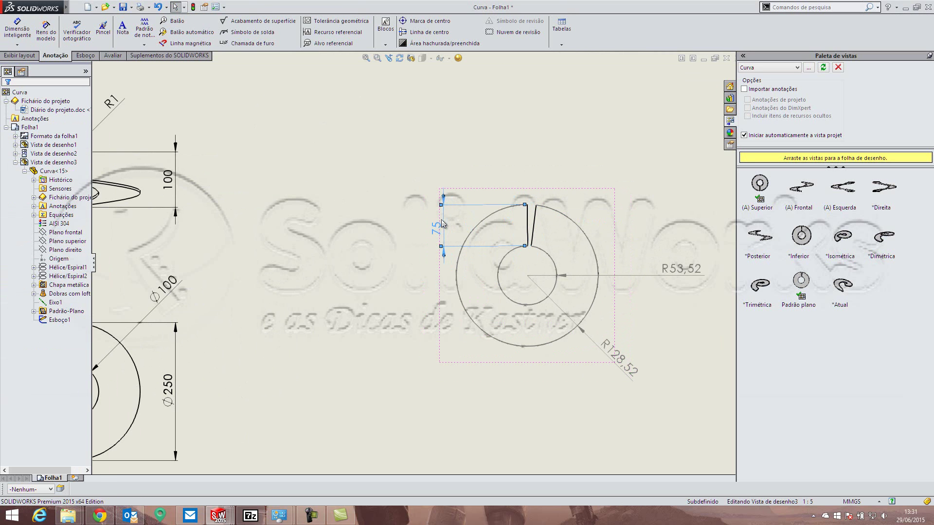
pyautogui.click(429, 205)
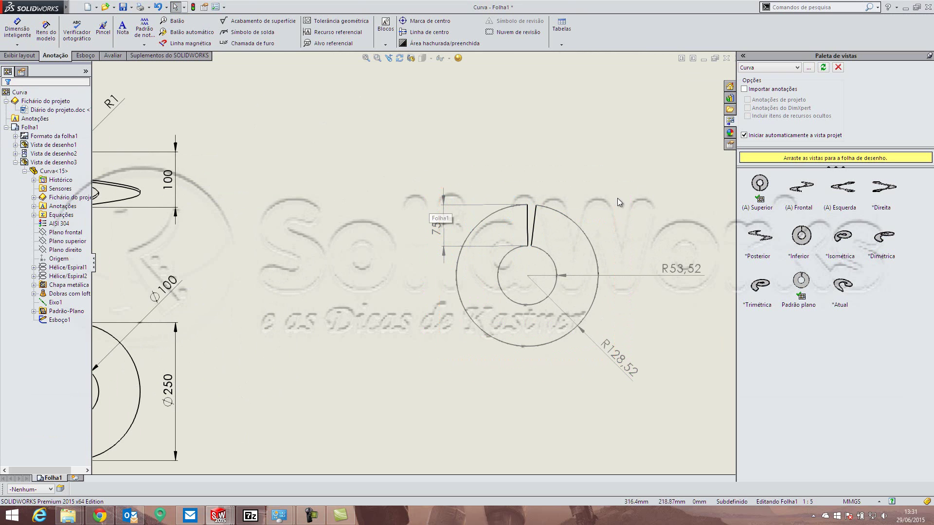
pyautogui.click(437, 232)
pyautogui.press('Delete')
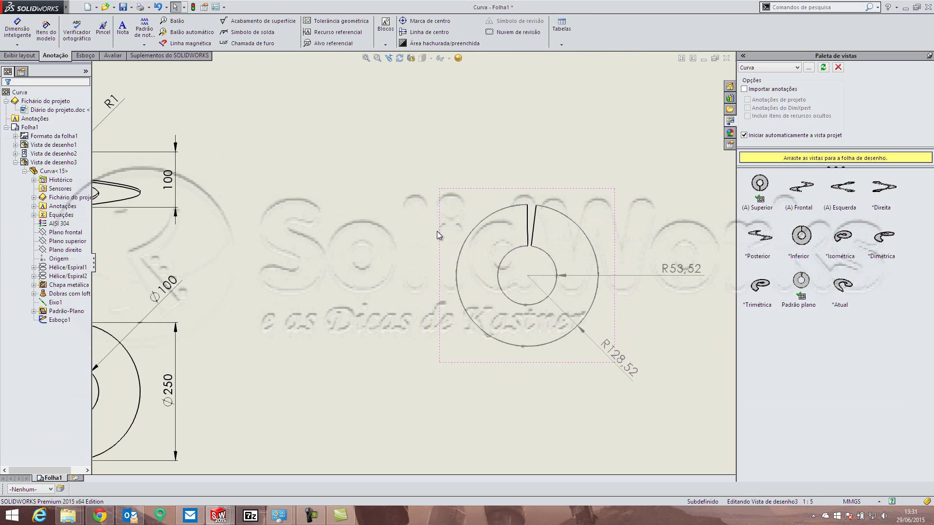
pyautogui.scroll(5, 334, 276)
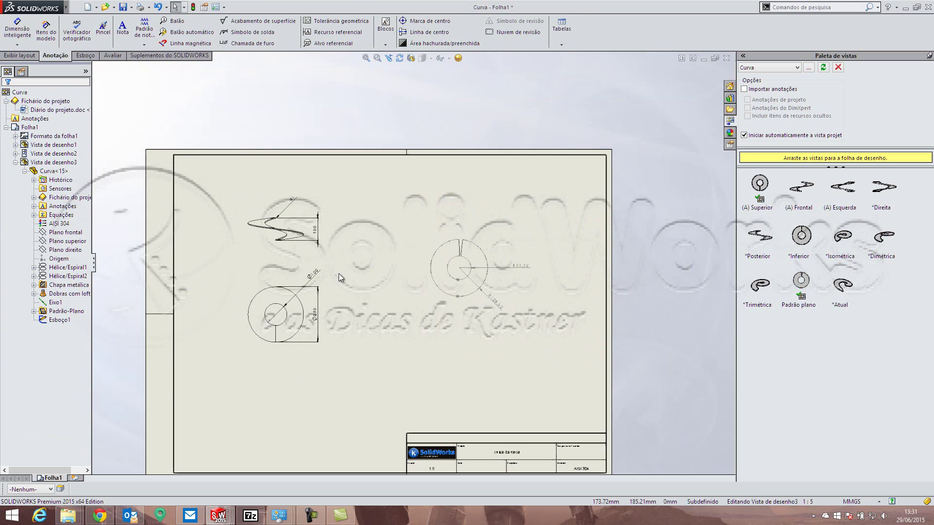